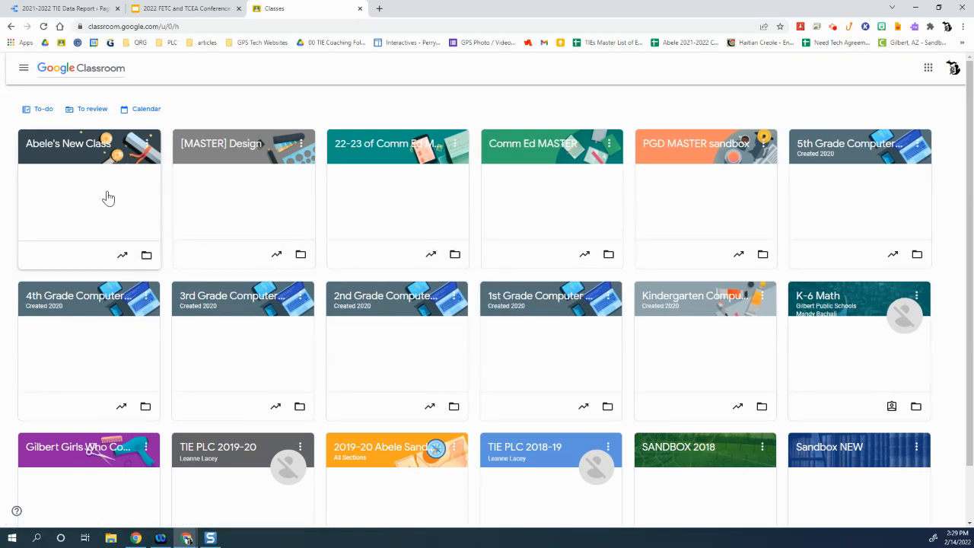
# Step: Open the first class on the home page and go to its Classwork page
pyautogui.click(111, 152)
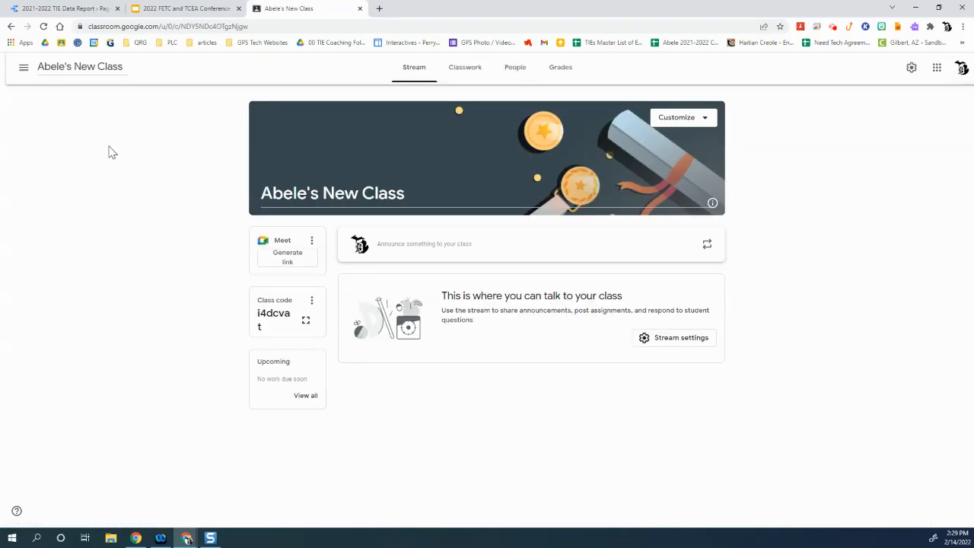
pyautogui.click(456, 85)
pyautogui.press('ctrl')
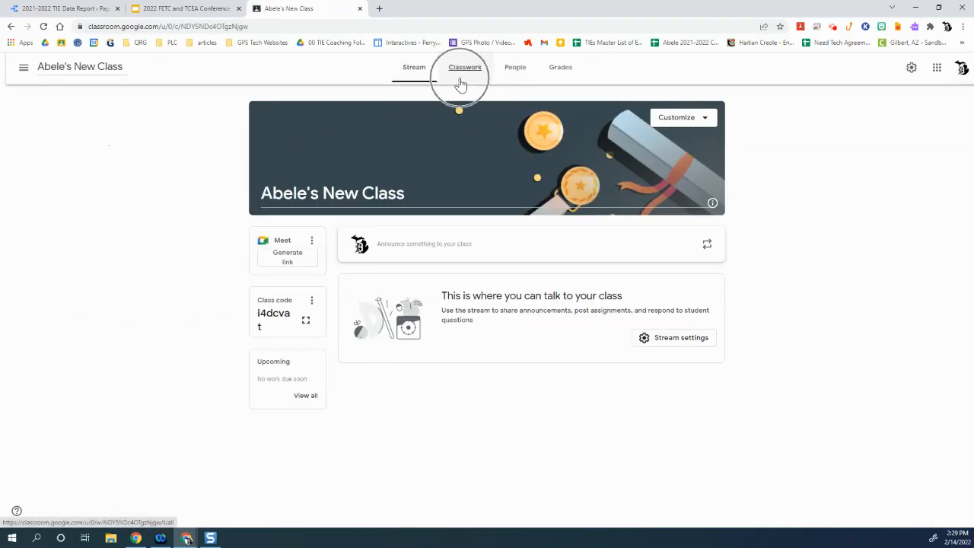
pyautogui.press('ctrl')
pyautogui.click(462, 74)
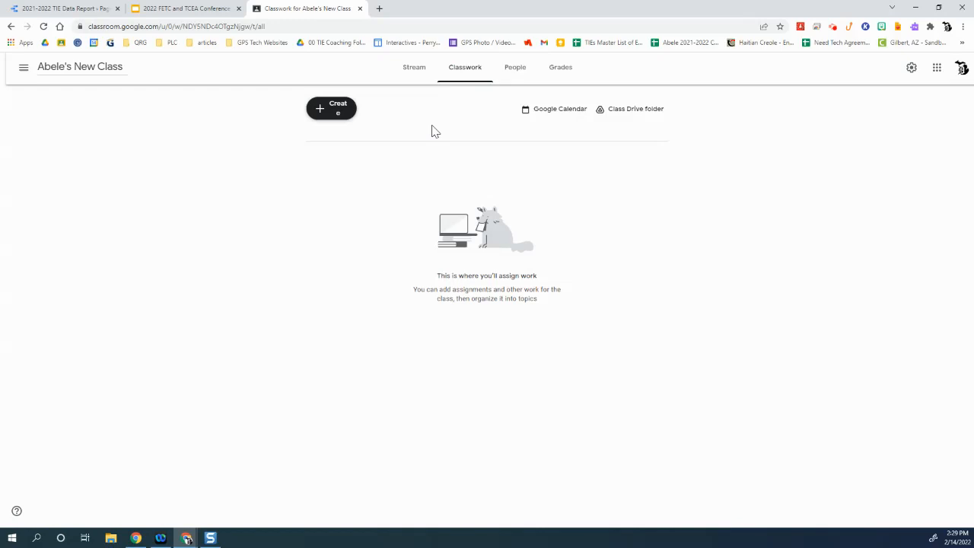
# Step: Add a classwork topic named Math
pyautogui.click(331, 114)
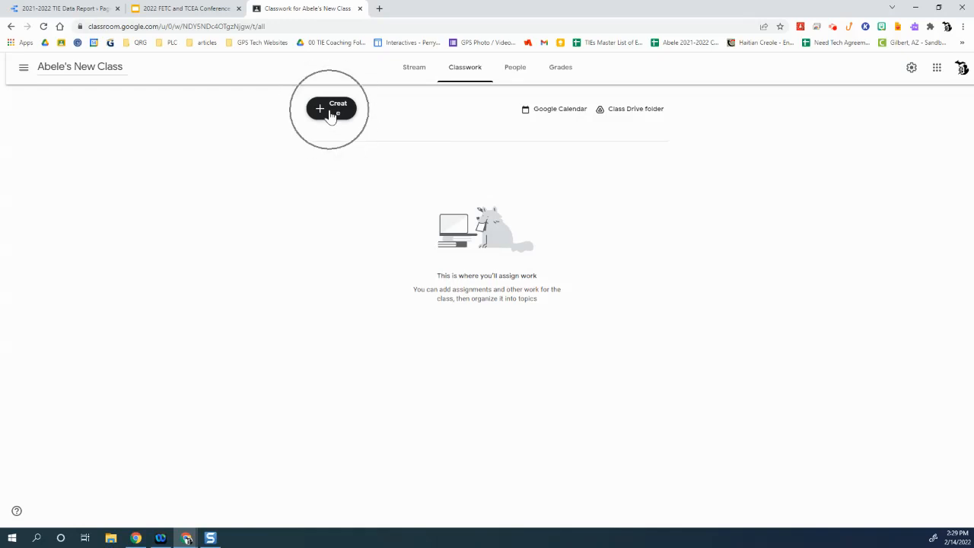
pyautogui.press('ctrl')
pyautogui.press('ctrl')
pyautogui.press('ctrl')
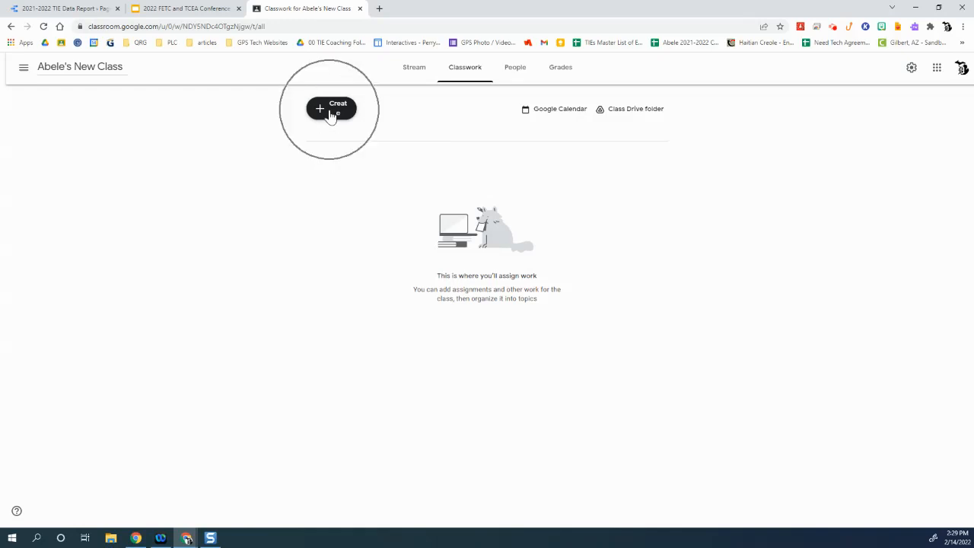
pyautogui.click(331, 112)
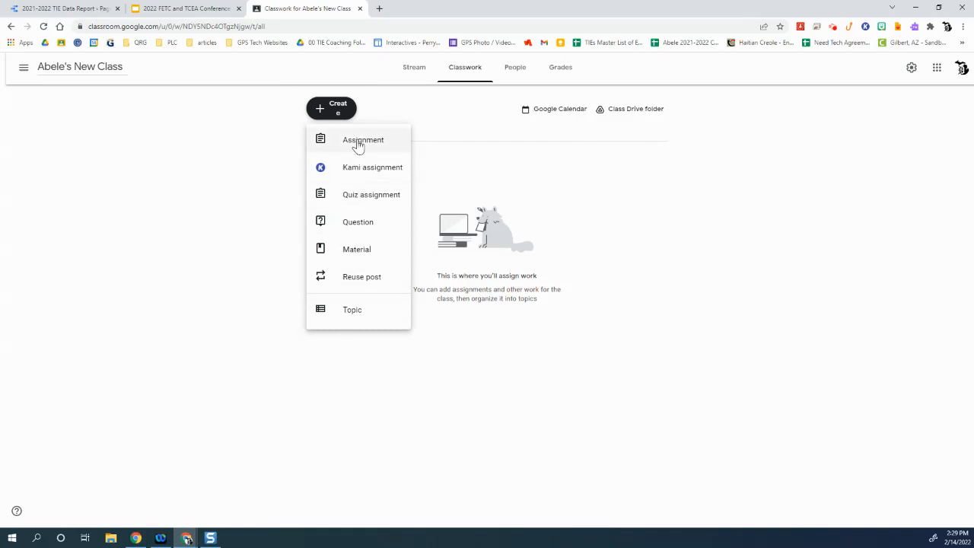
pyautogui.click(355, 313)
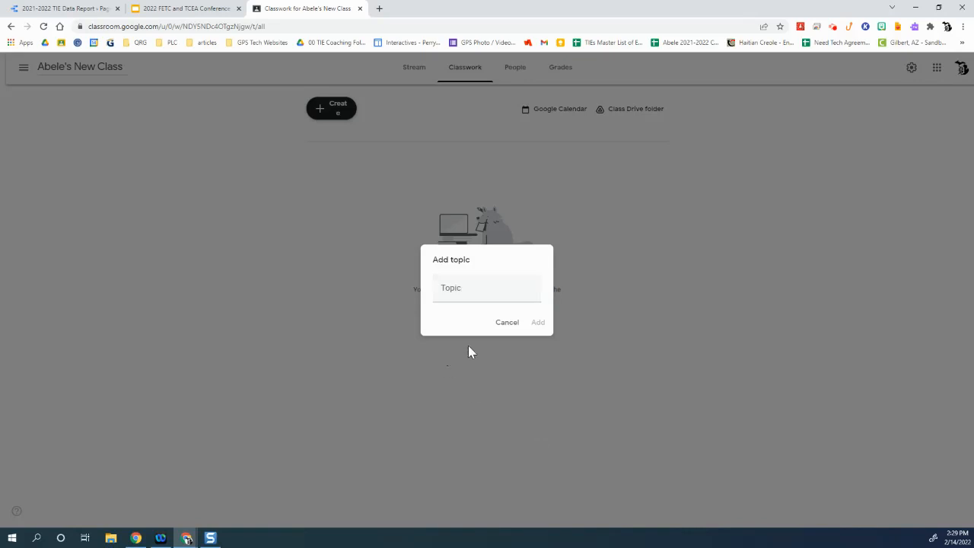
pyautogui.click(463, 289)
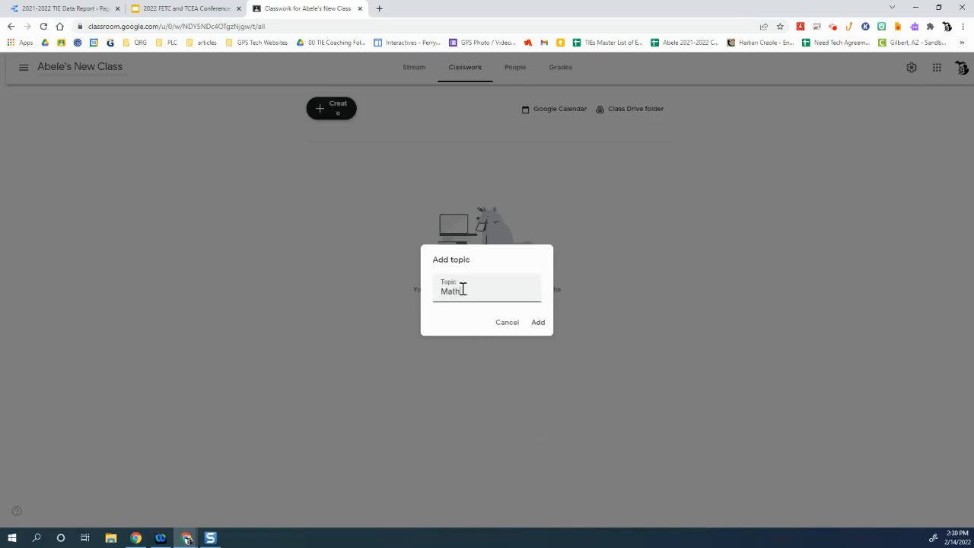
pyautogui.click(536, 323)
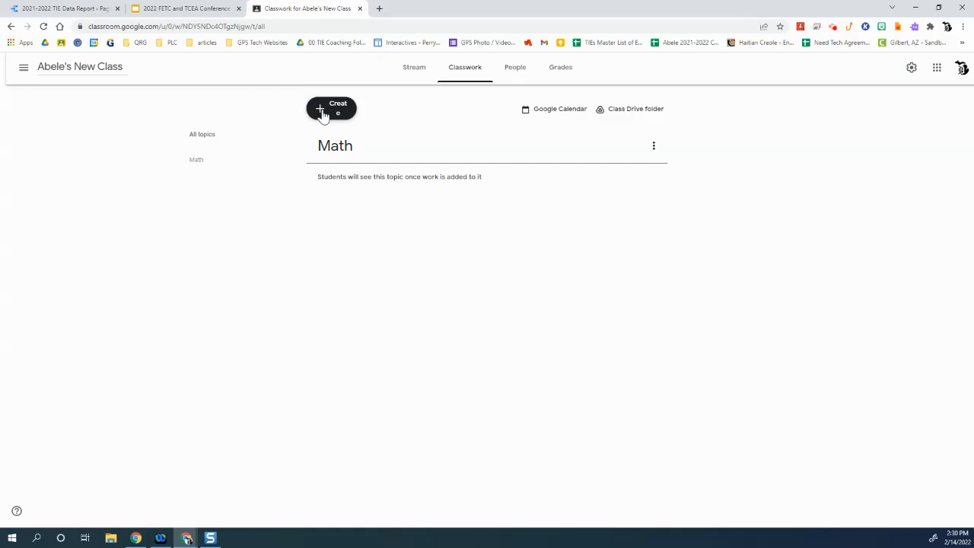
# Step: Add a second classwork topic named ELA
pyautogui.click(324, 115)
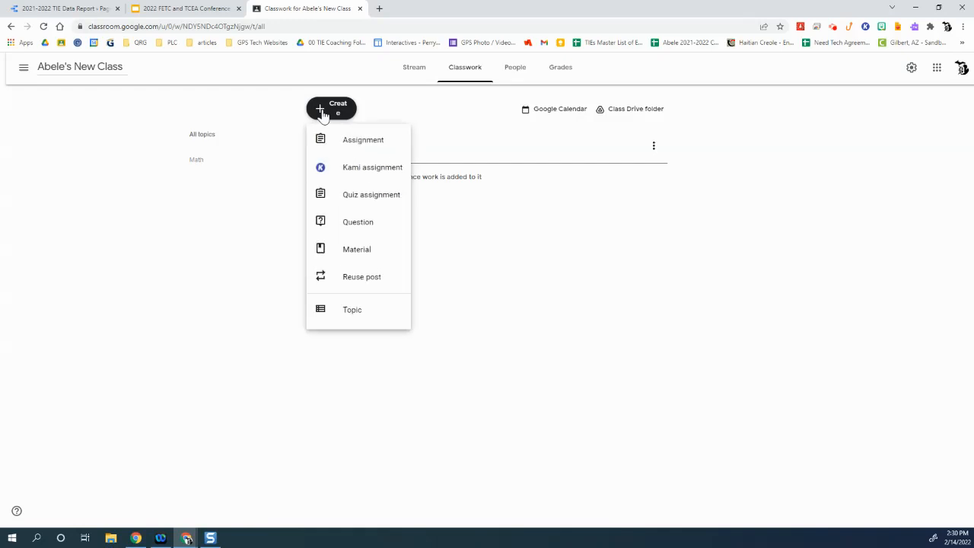
pyautogui.click(358, 312)
pyautogui.write('ELA')
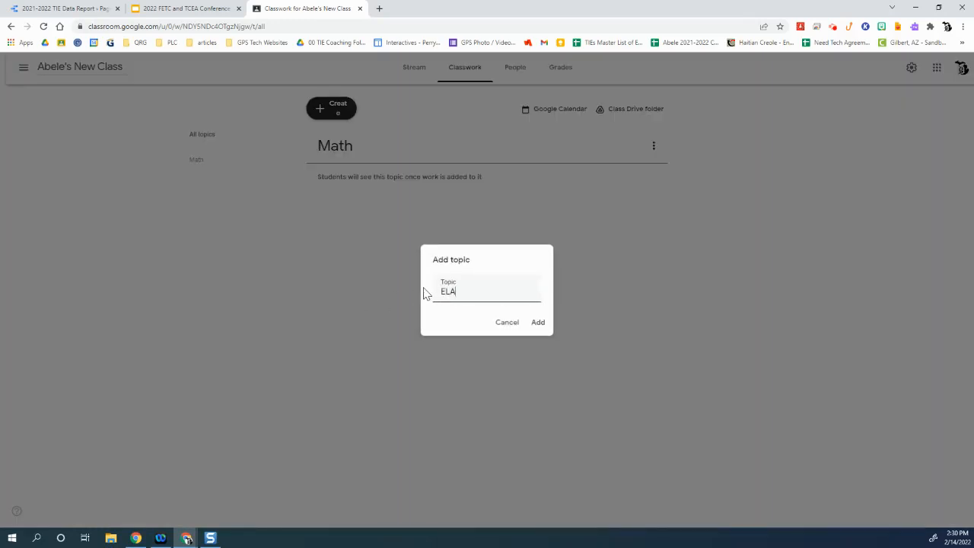
pyautogui.click(539, 323)
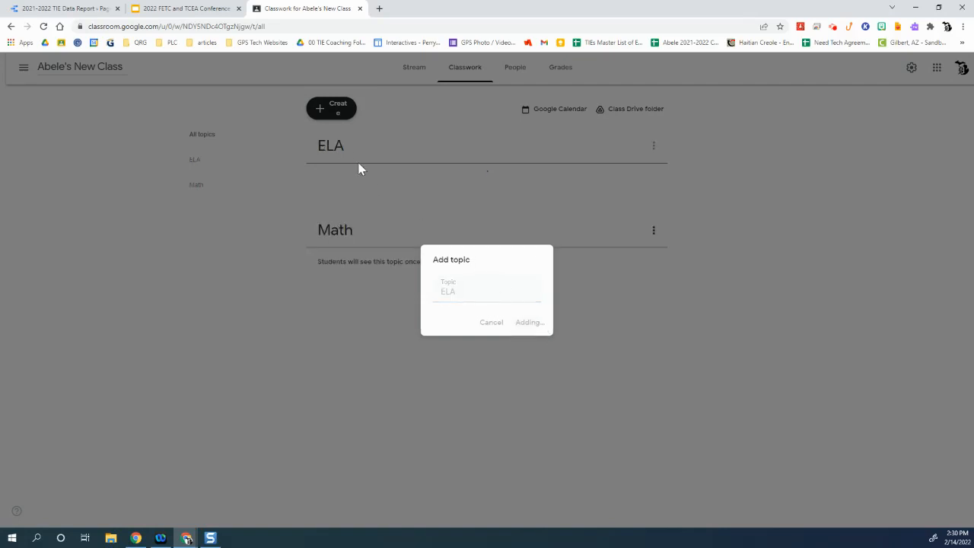
# Step: Add another classwork topic named Social Studies
pyautogui.click(324, 111)
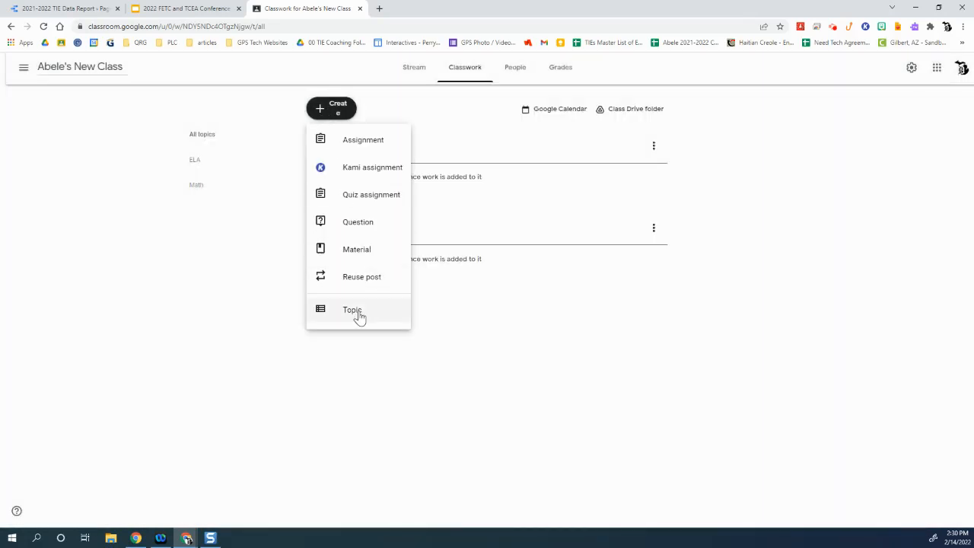
pyautogui.click(358, 310)
pyautogui.write('Social')
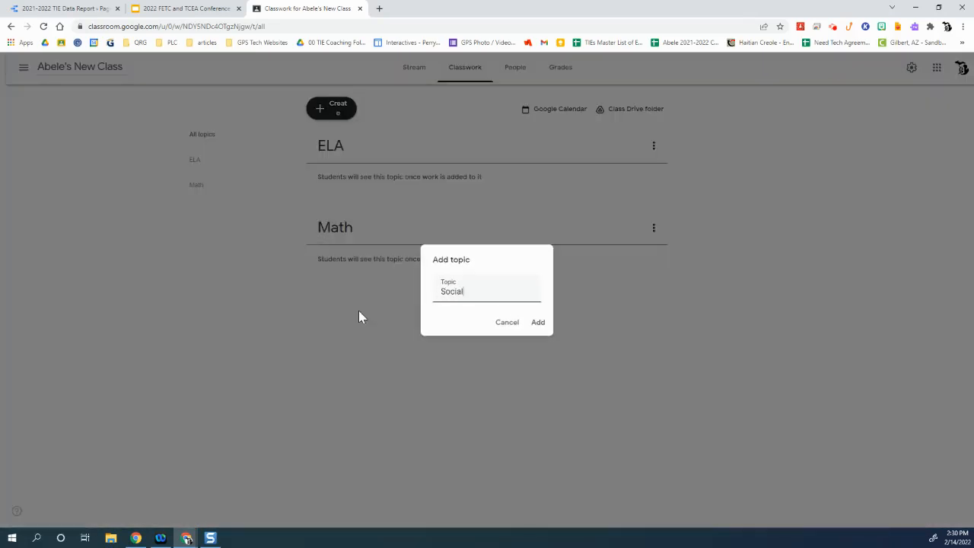
pyautogui.write(' Studies')
pyautogui.click(547, 328)
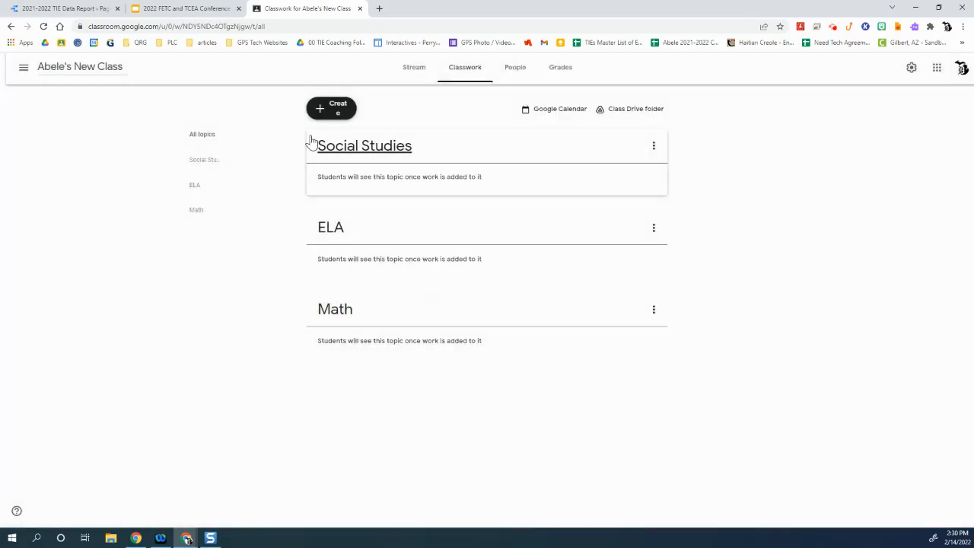
# Step: Add a topic named Science and reorder the topics as ELA, Math, Science, Social Studies
pyautogui.click(327, 111)
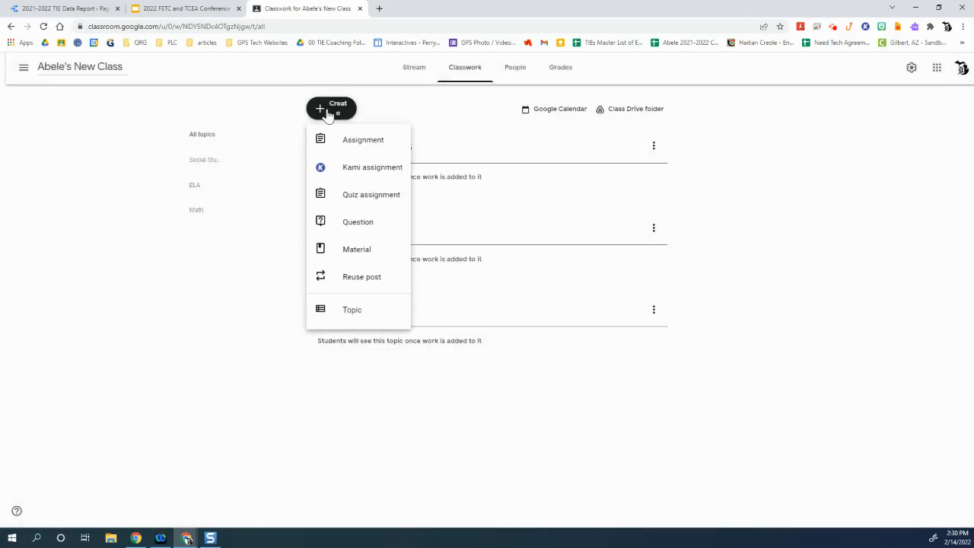
pyautogui.click(349, 311)
pyautogui.write('Science')
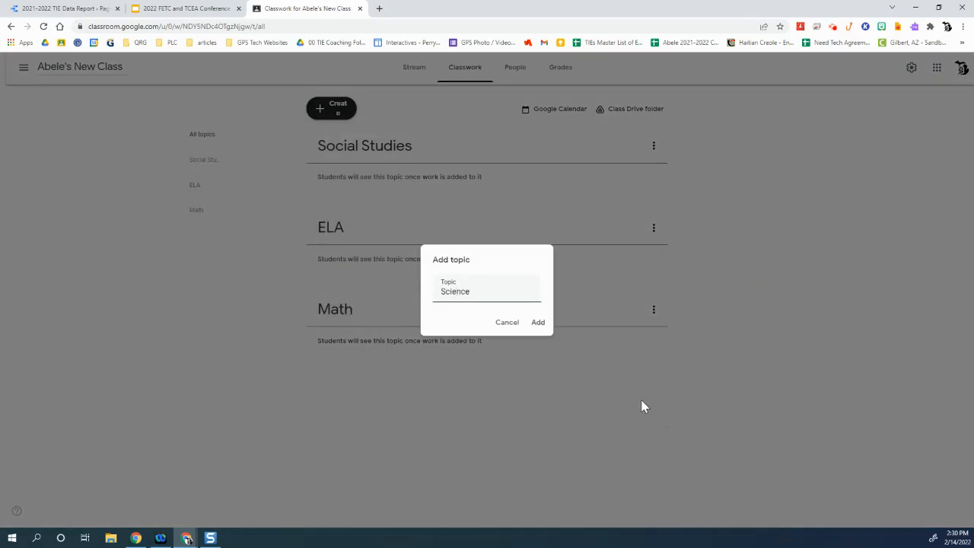
pyautogui.click(541, 323)
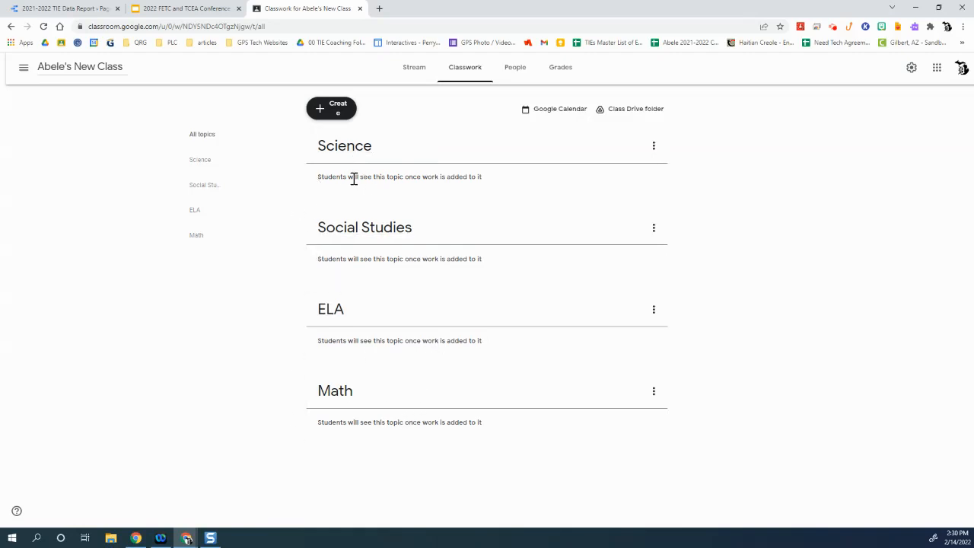
pyautogui.moveTo(314, 160); pyautogui.dragTo(320, 402)
pyautogui.moveTo(312, 163); pyautogui.dragTo(315, 420)
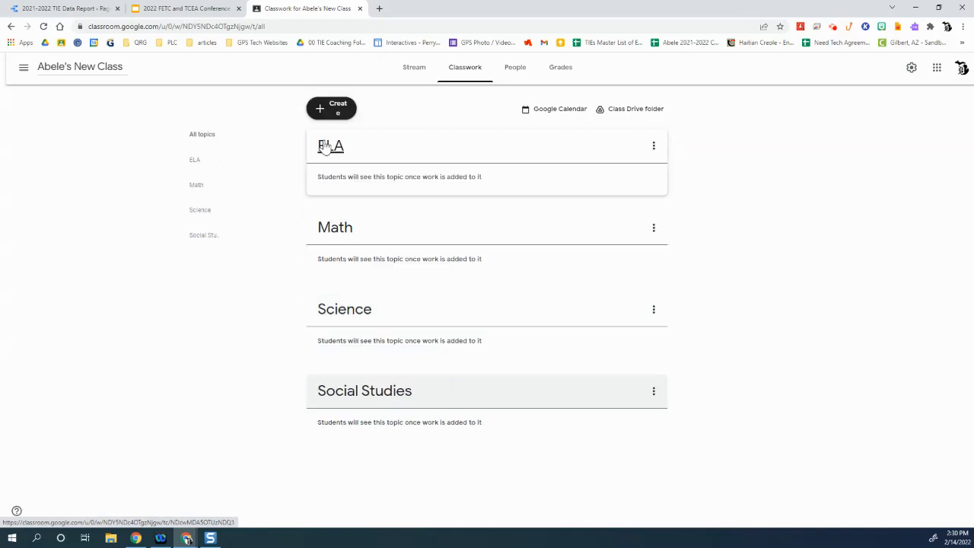
# Step: Examine the types of classwork that can be created, from assignments and quizzes to materials
pyautogui.click(319, 113)
pyautogui.click(320, 118)
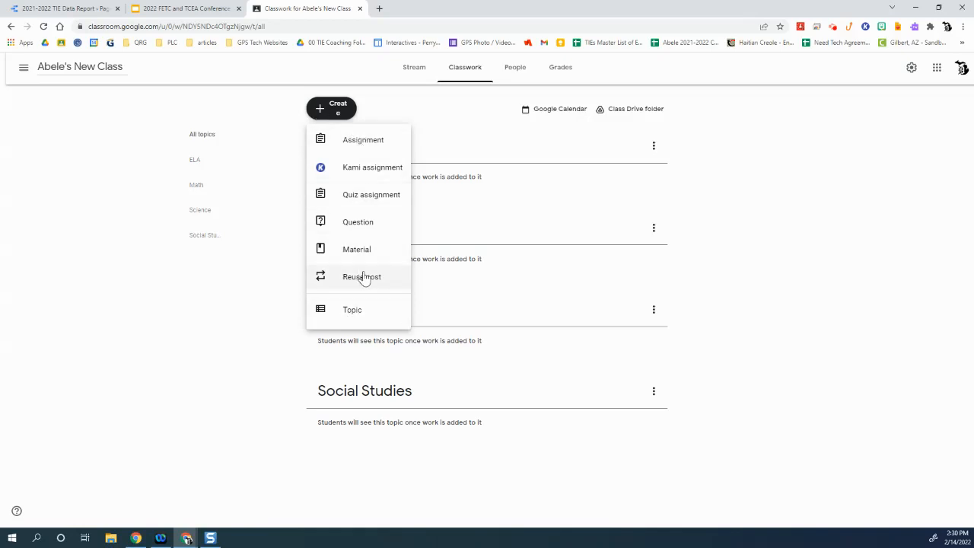
pyautogui.click(366, 144)
pyautogui.press('ctrl')
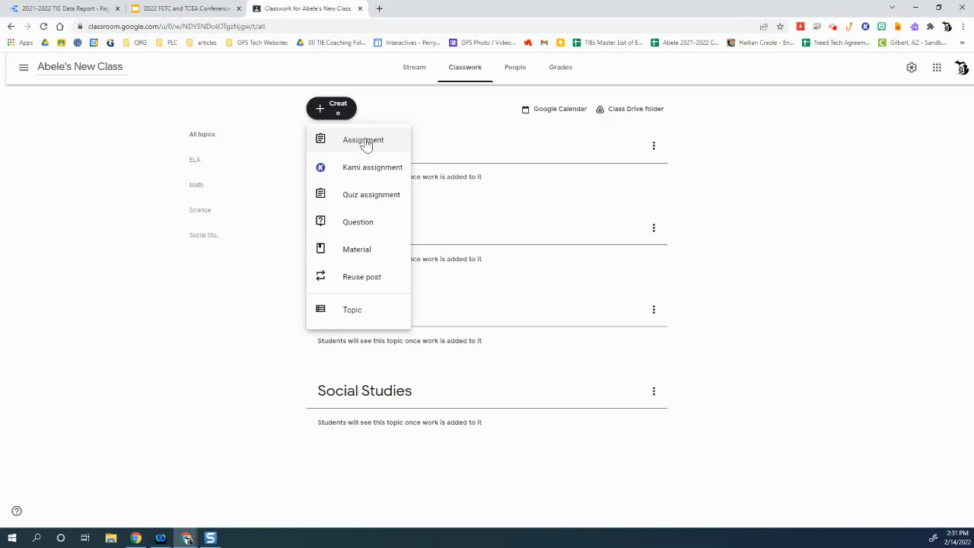
pyautogui.press('ctrl')
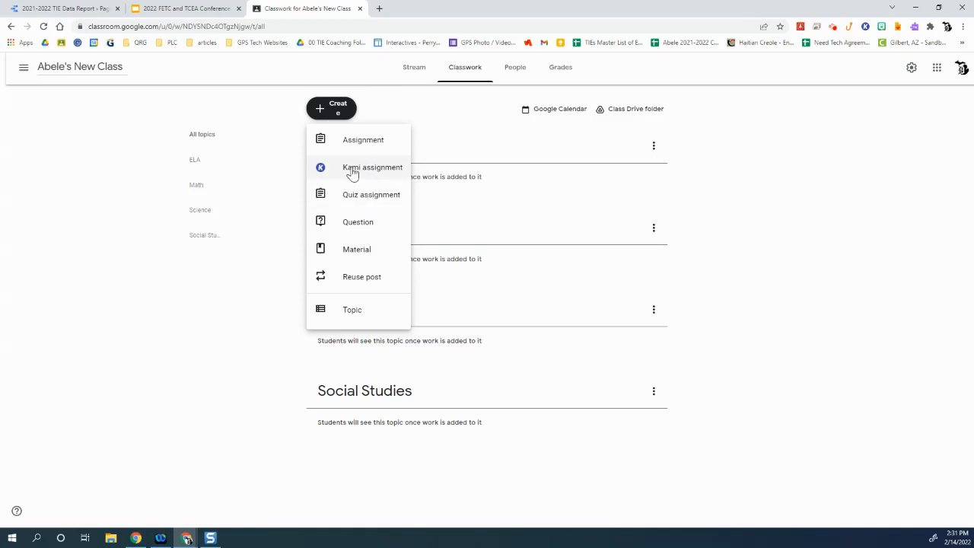
pyautogui.press('ctrl')
pyautogui.press('ctrl')
pyautogui.press('ctrl')
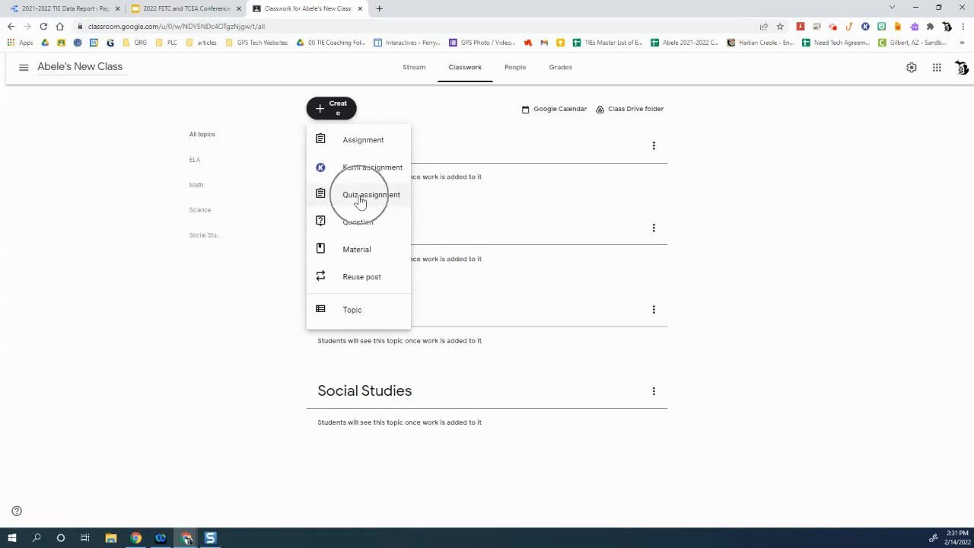
pyautogui.press('ctrl')
pyautogui.press('ctrl')
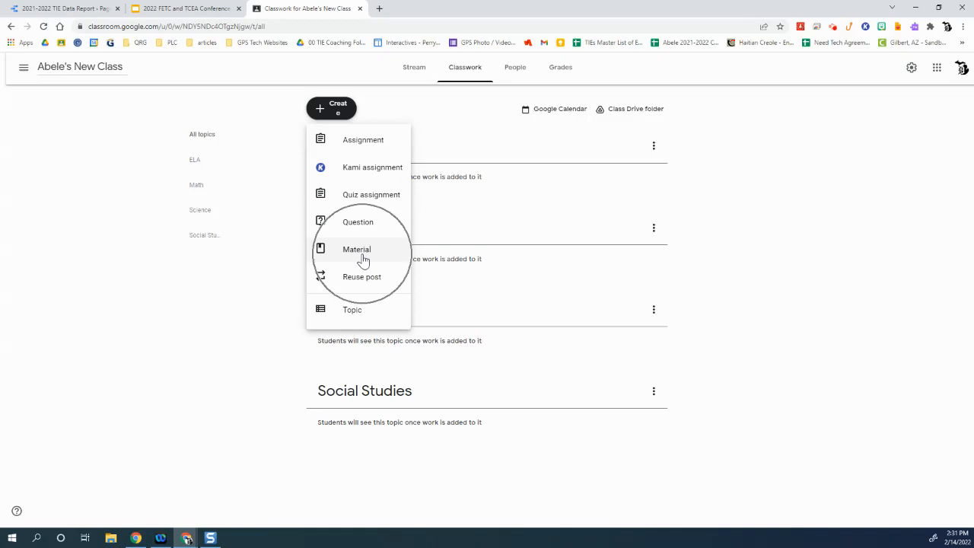
pyautogui.press('ctrl')
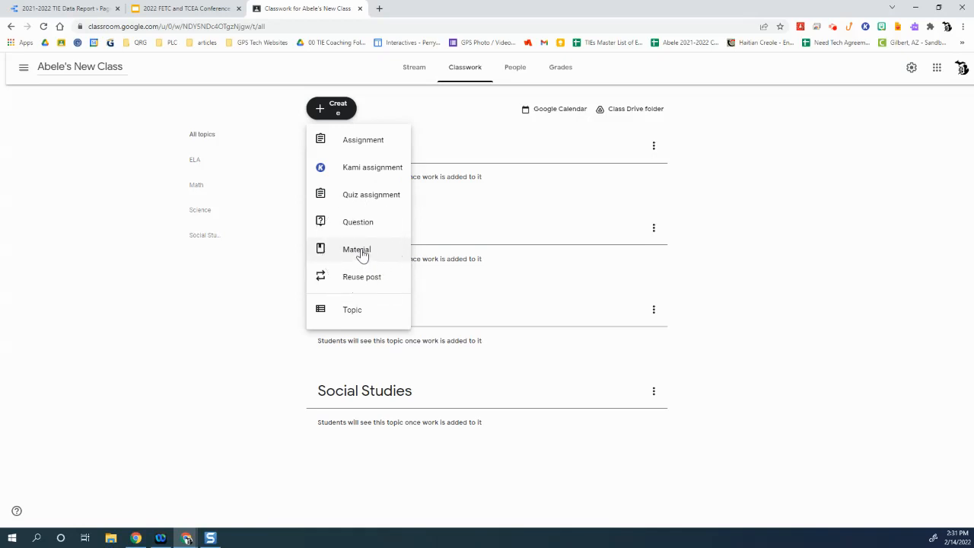
pyautogui.press('ctrl')
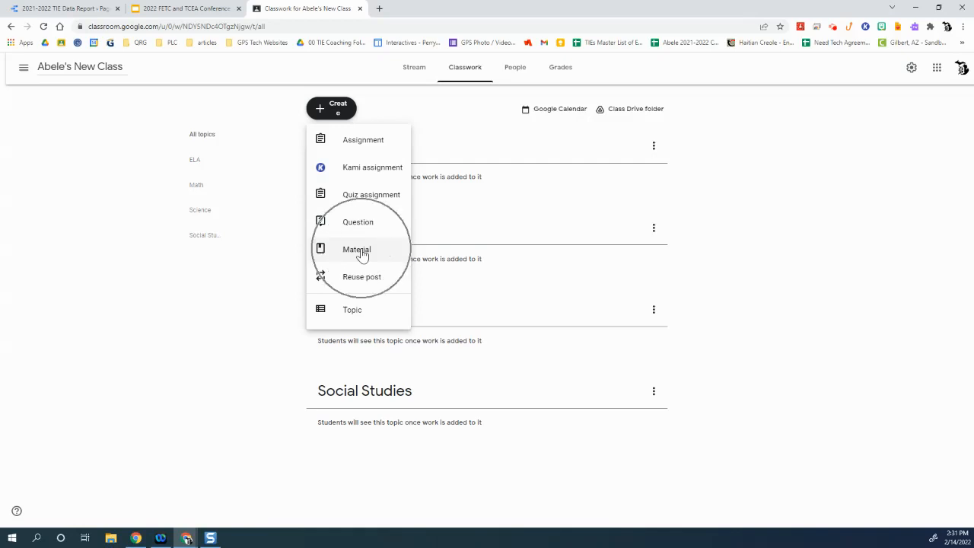
# Step: Start a new classwork material and title it Science Notes
pyautogui.click(362, 255)
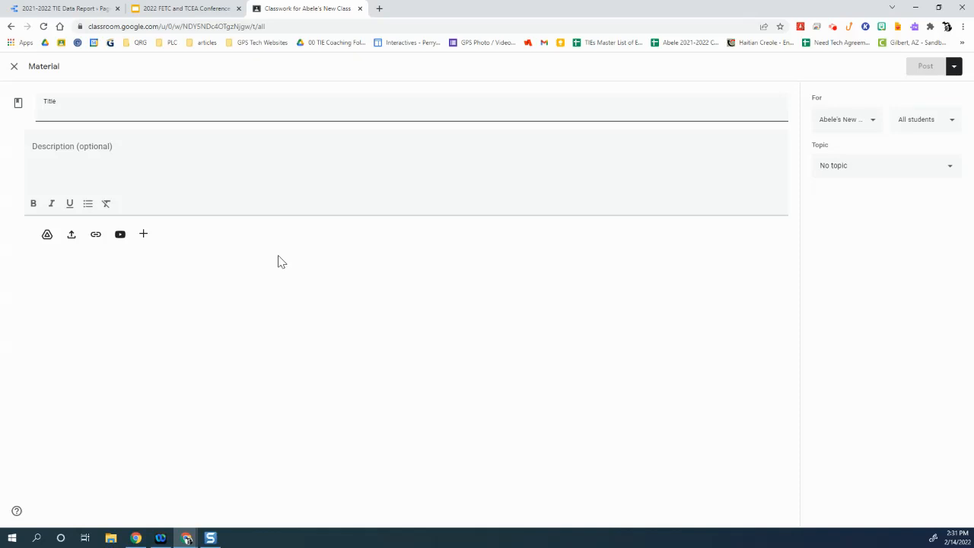
pyautogui.write('Science Notes')
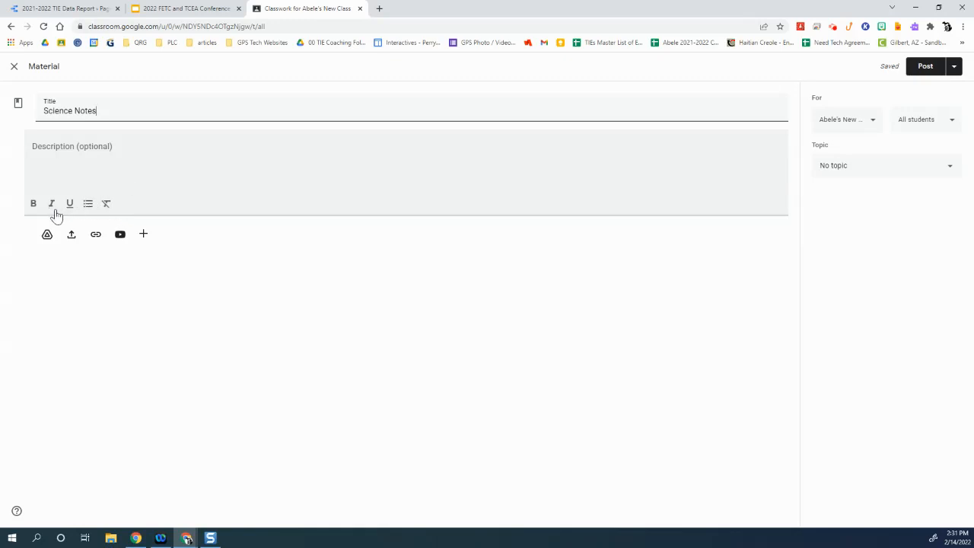
# Step: Examine the attachment options for the material, including the kinds of new Google files that can be created
pyautogui.click(47, 238)
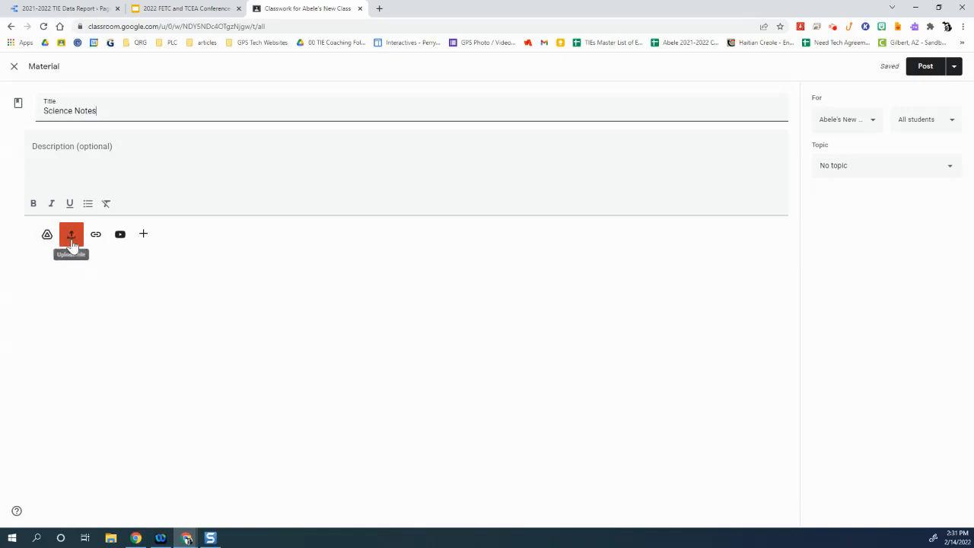
pyautogui.click(73, 241)
pyautogui.click(73, 240)
pyautogui.press('ctrl')
pyautogui.press('ctrl')
pyautogui.press('ctrl')
pyautogui.press('ctrl')
pyautogui.press('ctrl')
pyautogui.press('ctrl')
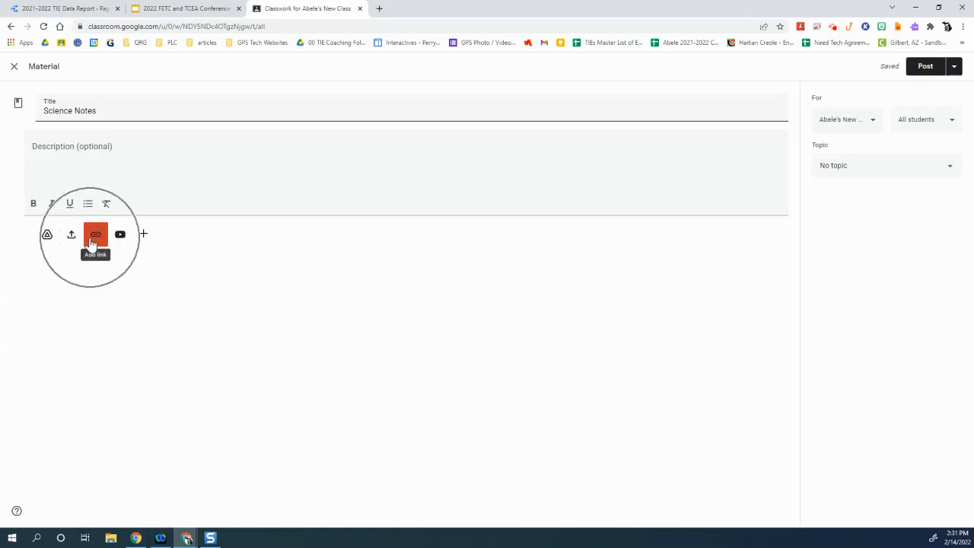
pyautogui.click(143, 237)
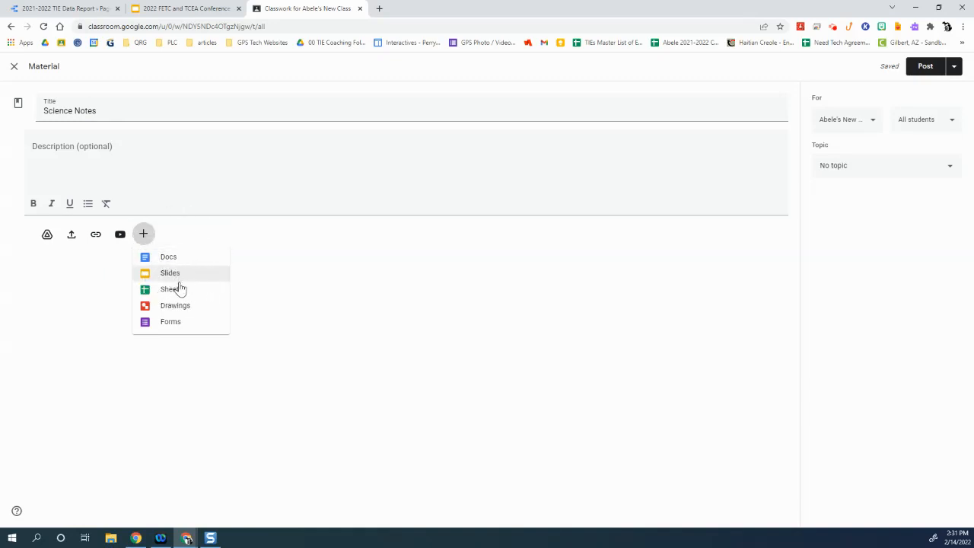
pyautogui.click(175, 330)
pyautogui.click(175, 330)
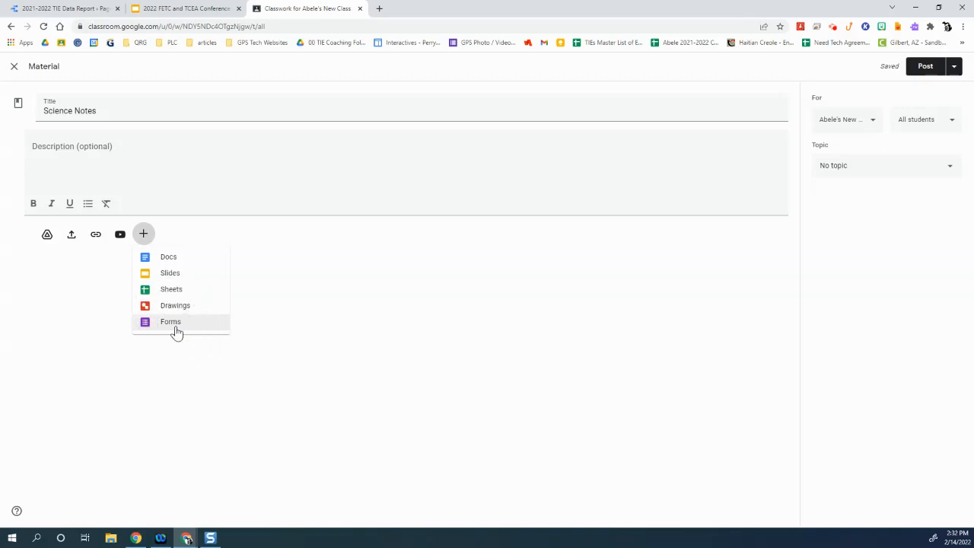
# Step: Attach the TIEbrary signs Google Slides file from the recent Google Drive files to the Science Notes material
pyautogui.click(47, 237)
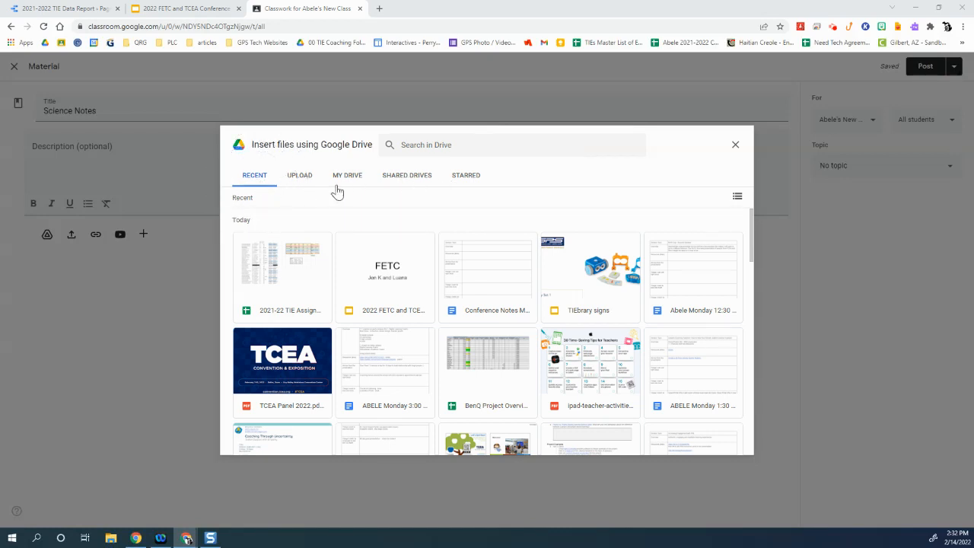
pyautogui.click(586, 286)
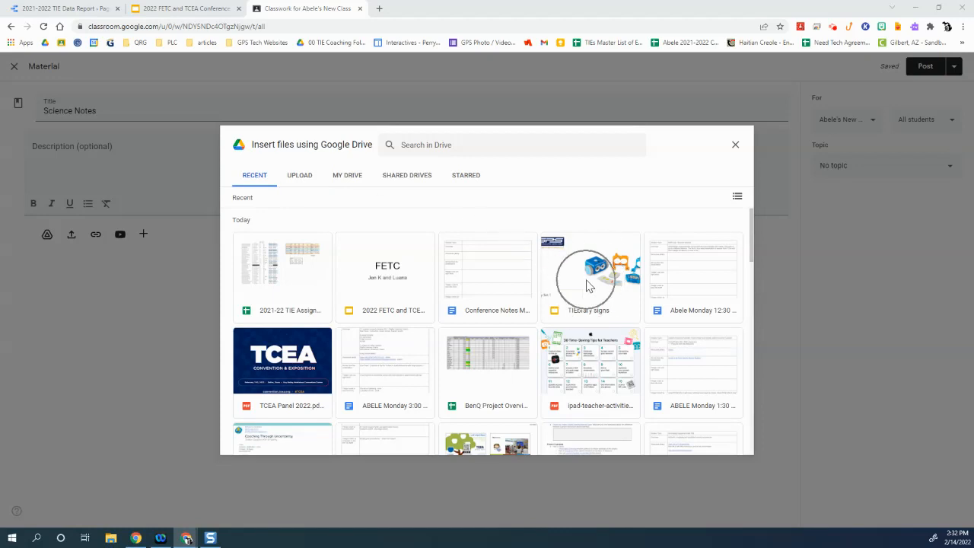
pyautogui.click(587, 285)
pyautogui.click(587, 285)
pyautogui.click(587, 286)
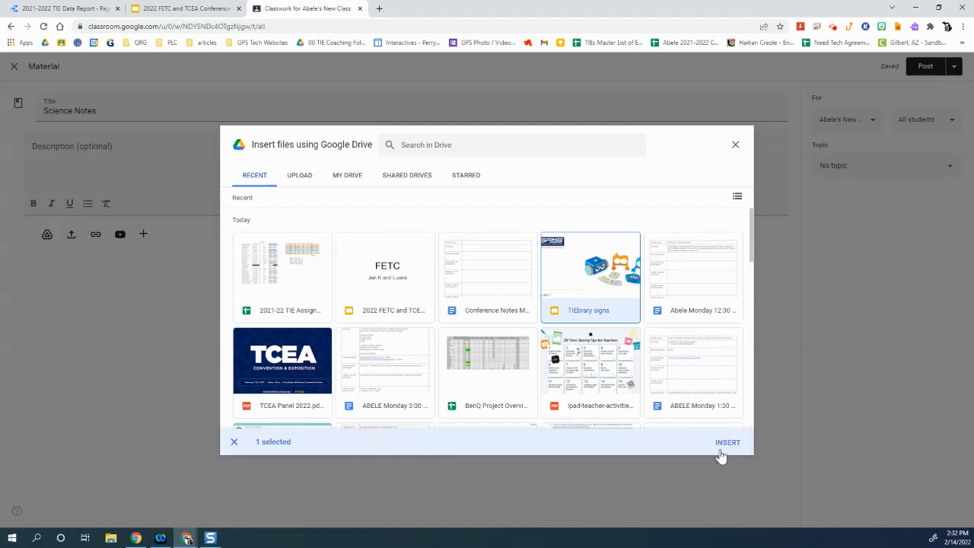
pyautogui.click(722, 449)
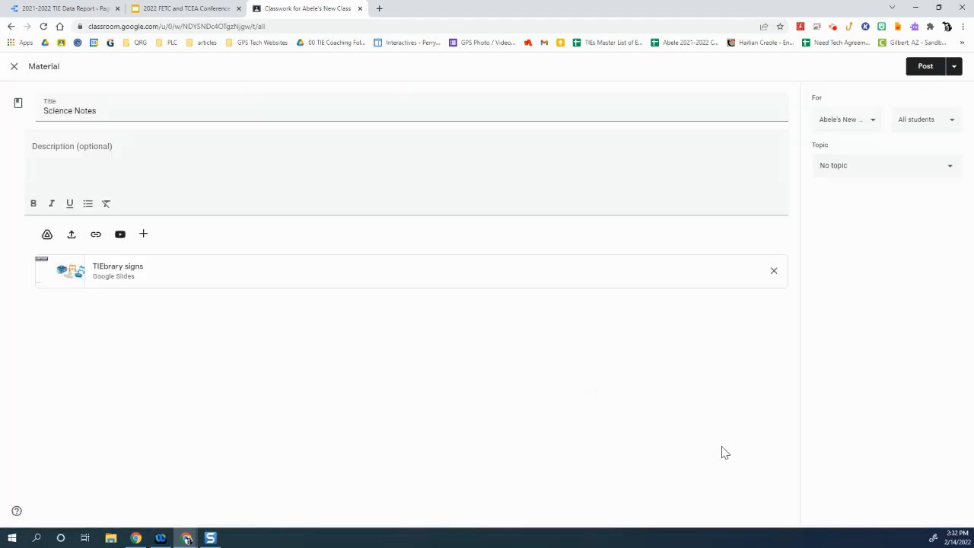
# Step: Review the class and student choices for the material without changing them, and assign it to the Science topic
pyautogui.click(874, 127)
pyautogui.click(874, 126)
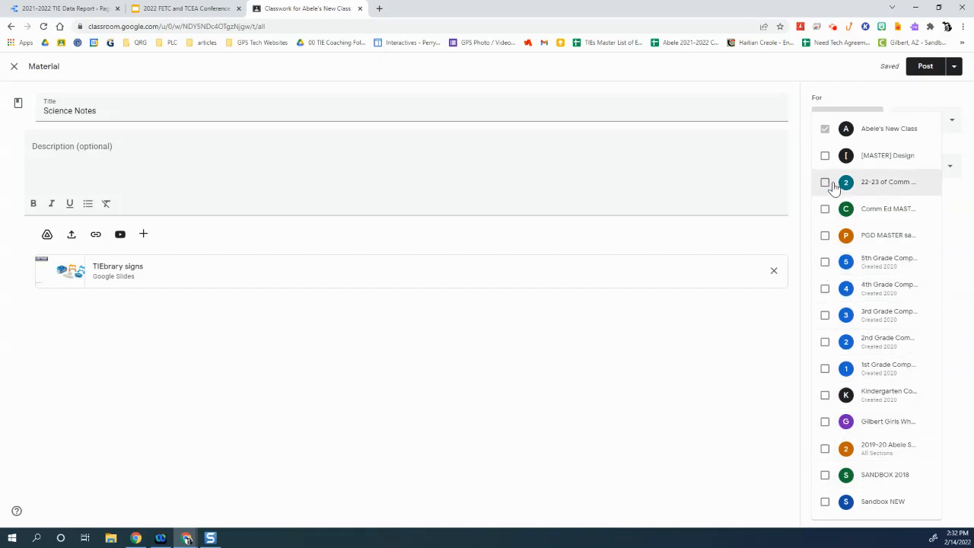
pyautogui.click(855, 112)
pyautogui.click(925, 121)
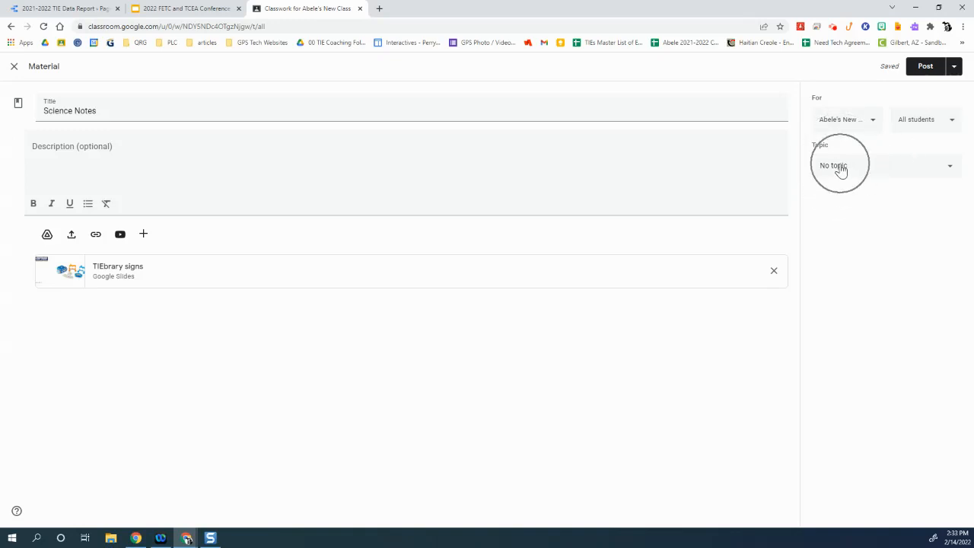
pyautogui.click(951, 169)
pyautogui.click(872, 281)
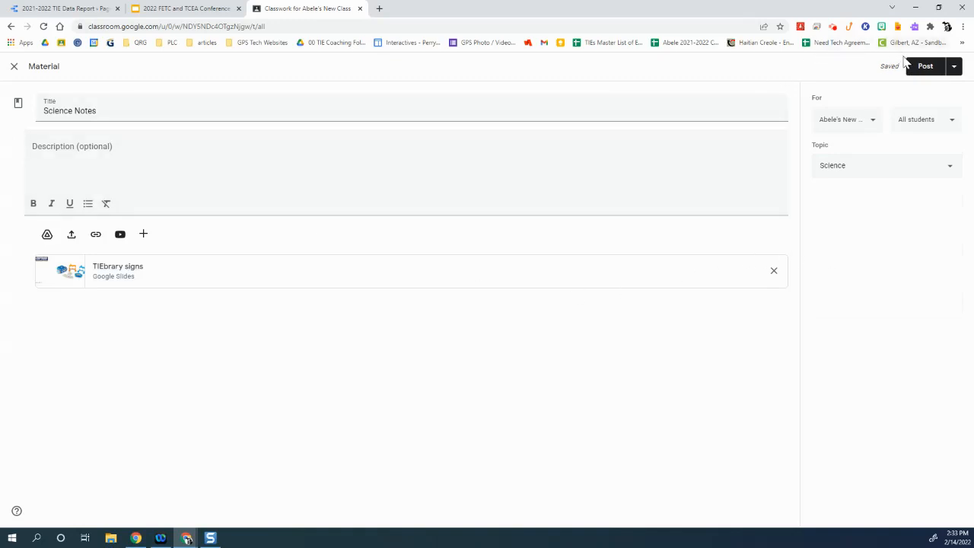
# Step: Review the publishing options, post the material immediately, and expand the Science Notes entry under the Science topic
pyautogui.click(956, 69)
pyautogui.click(950, 93)
pyautogui.press('ctrl')
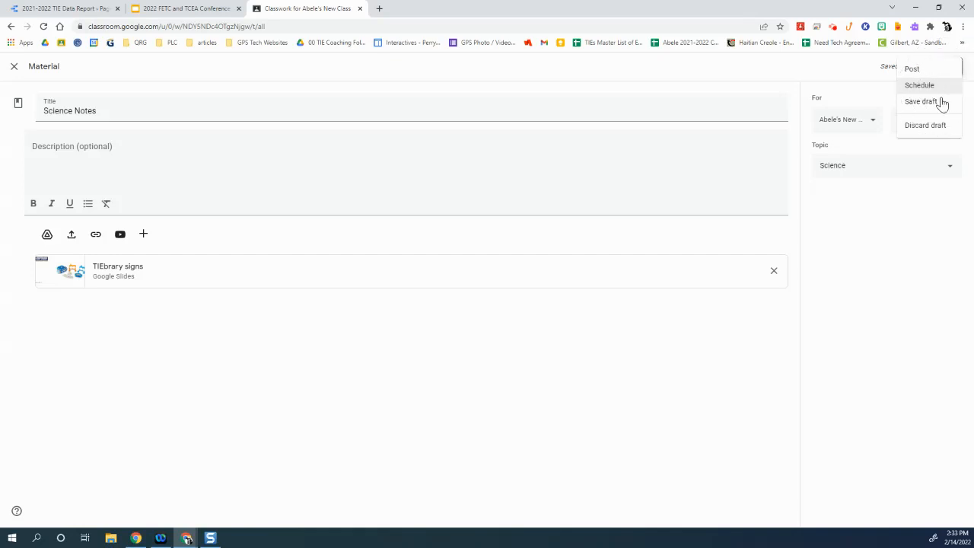
pyautogui.press('ctrl')
pyautogui.press('ctrl')
pyautogui.press('ctrl')
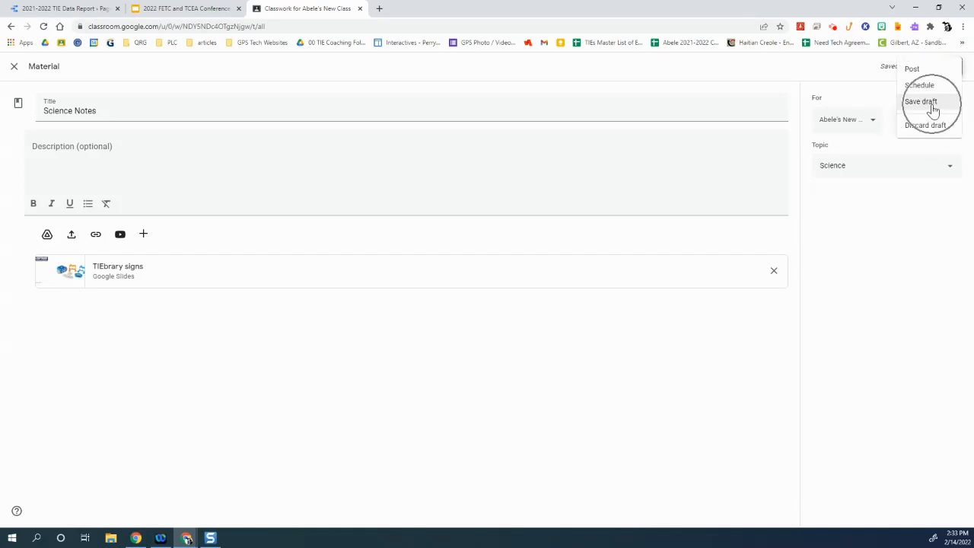
pyautogui.press('ctrl')
pyautogui.press('ctrl')
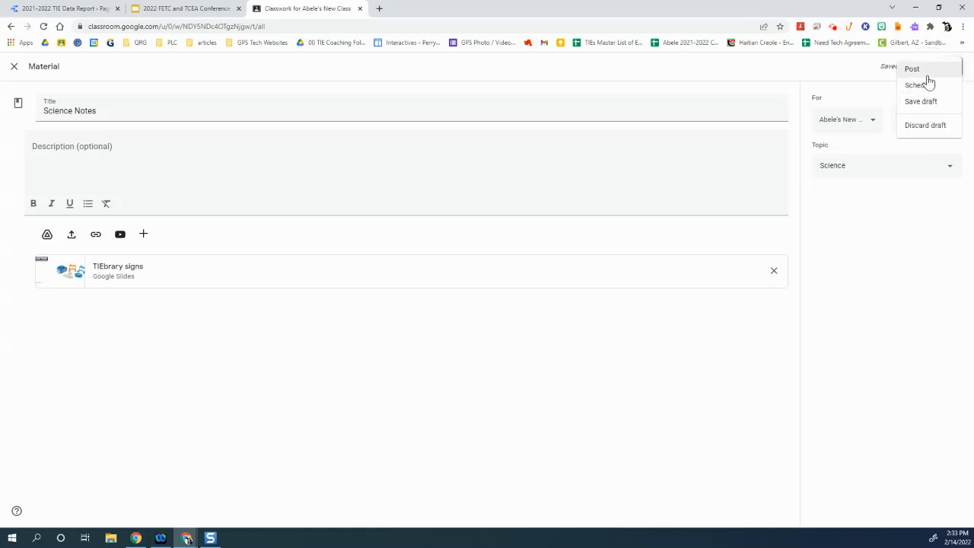
pyautogui.press('ctrl')
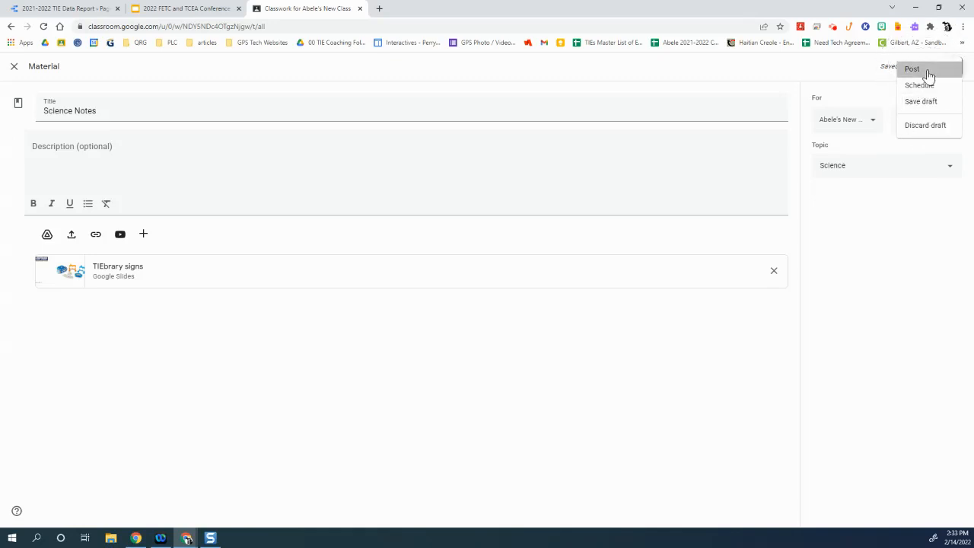
pyautogui.click(929, 75)
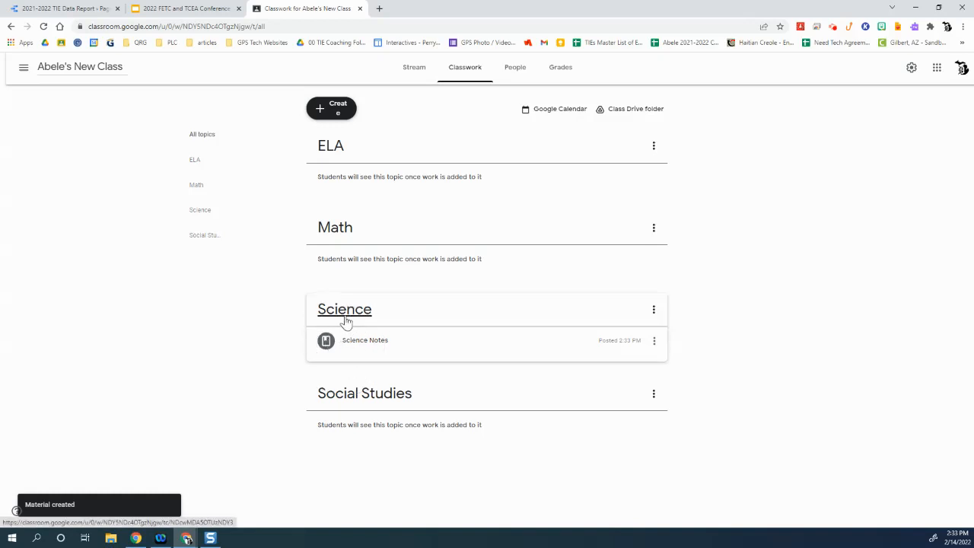
pyautogui.click(360, 345)
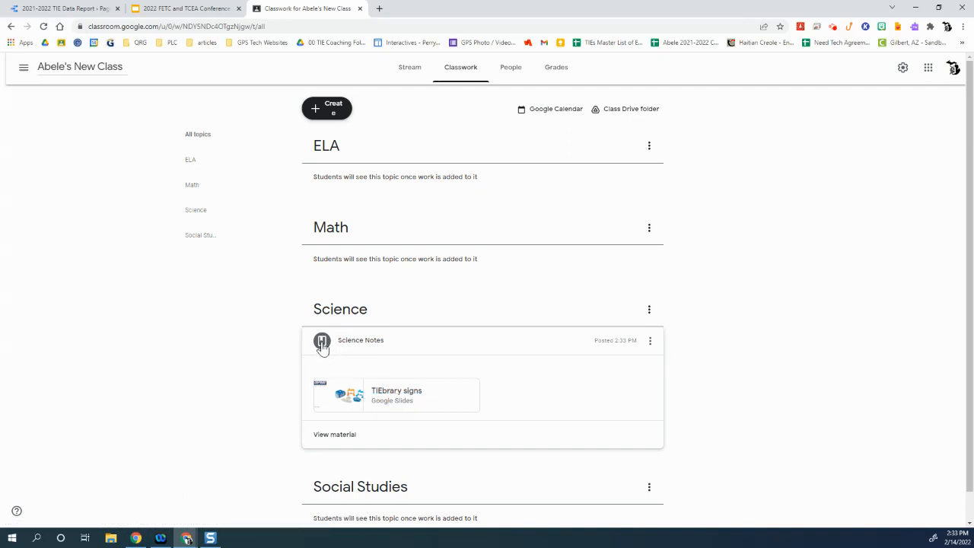
pyautogui.moveTo(322, 345); pyautogui.dragTo(290, 324)
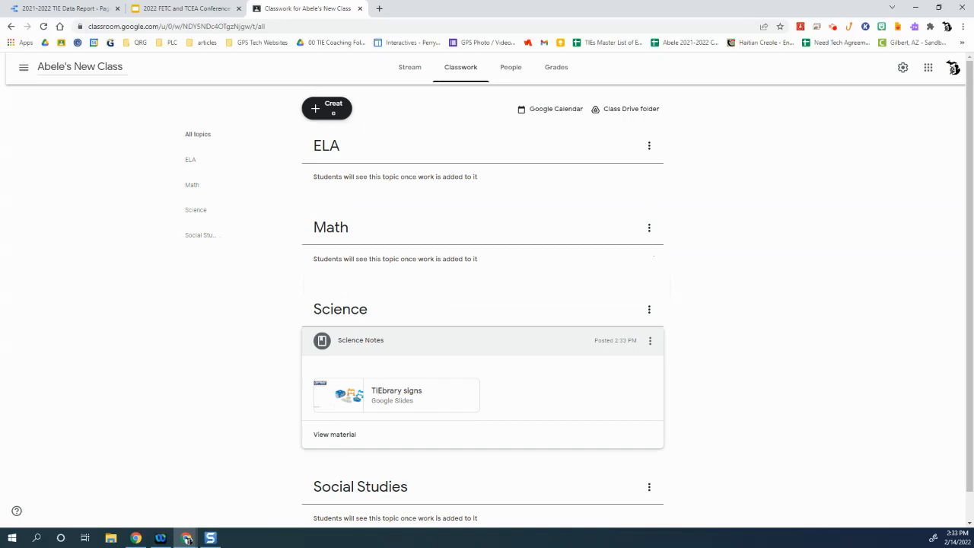